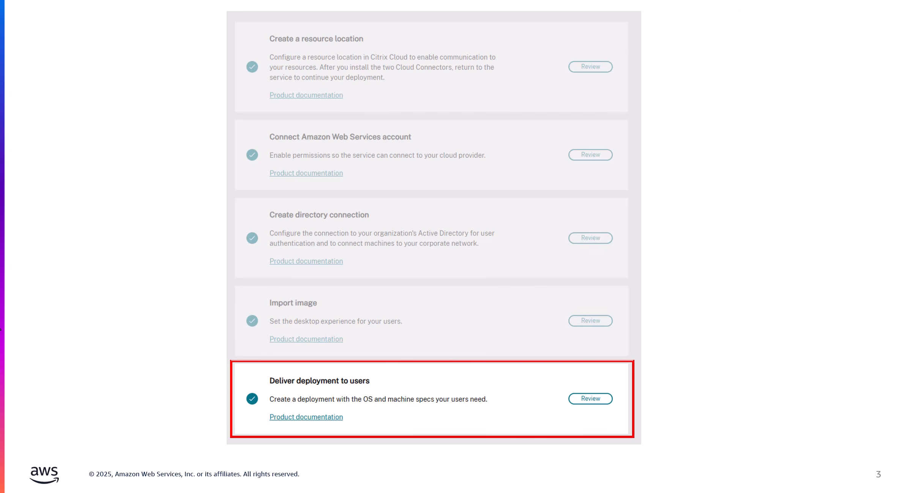
key("Right")
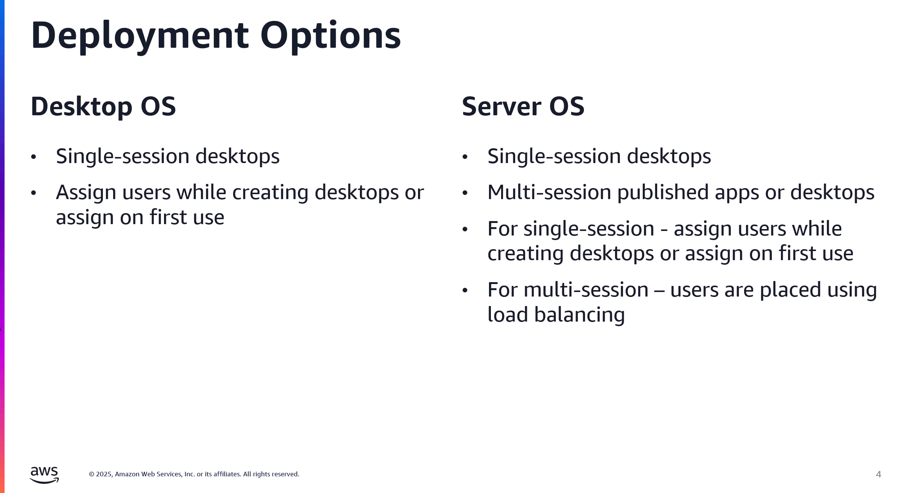
key("Right")
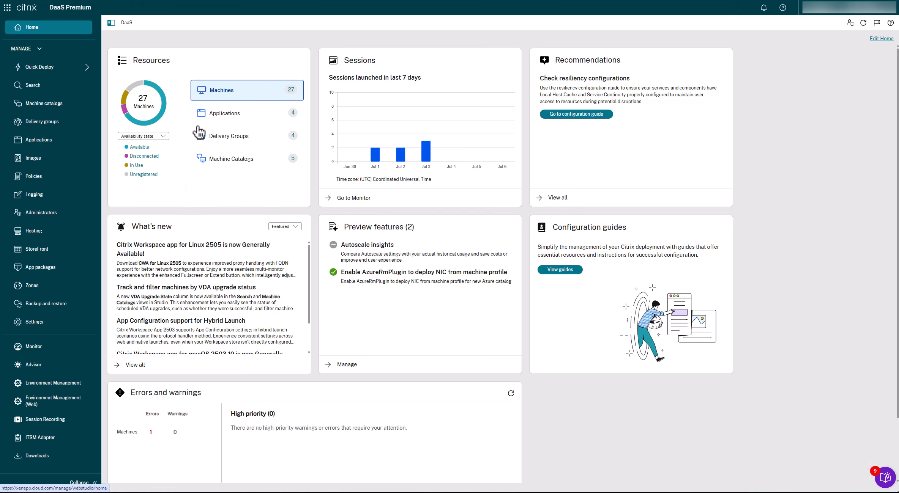
Step: Open the Amazon WorkSpaces Core deployments in Quick Deploy and start creating a new deployment
mouse_move(22, 66)
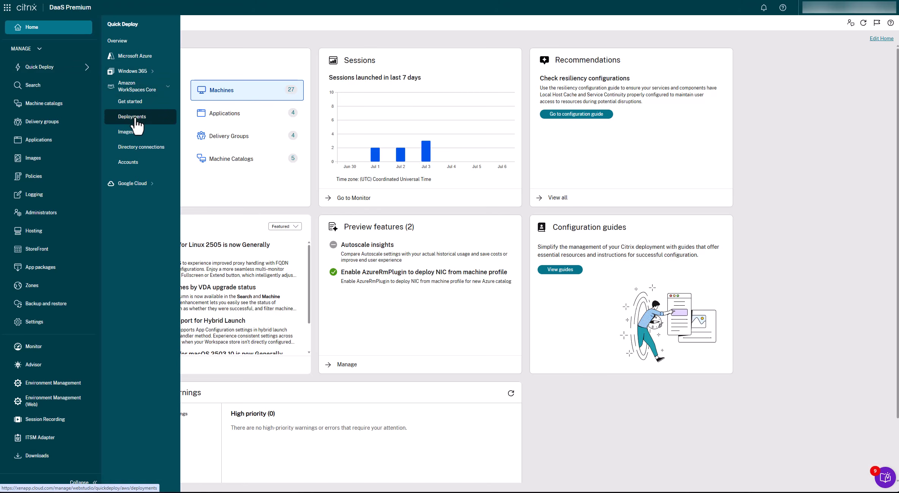
left_click(154, 118)
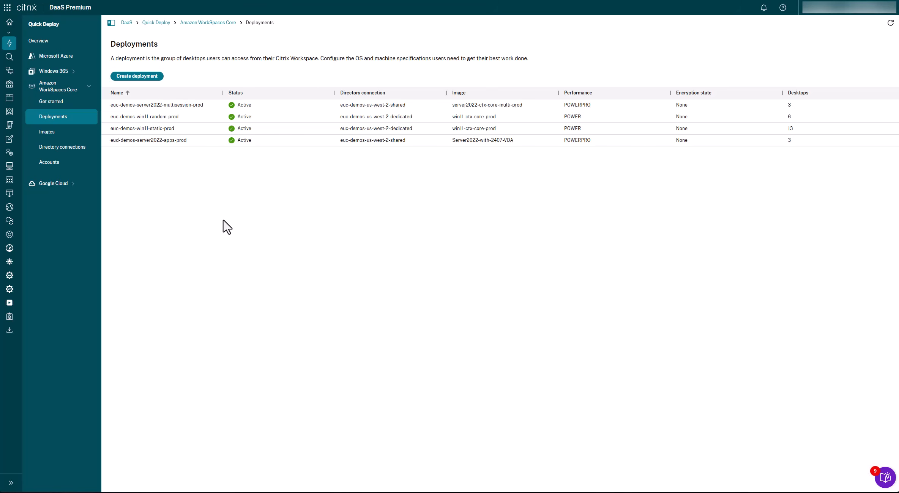
left_click(136, 77)
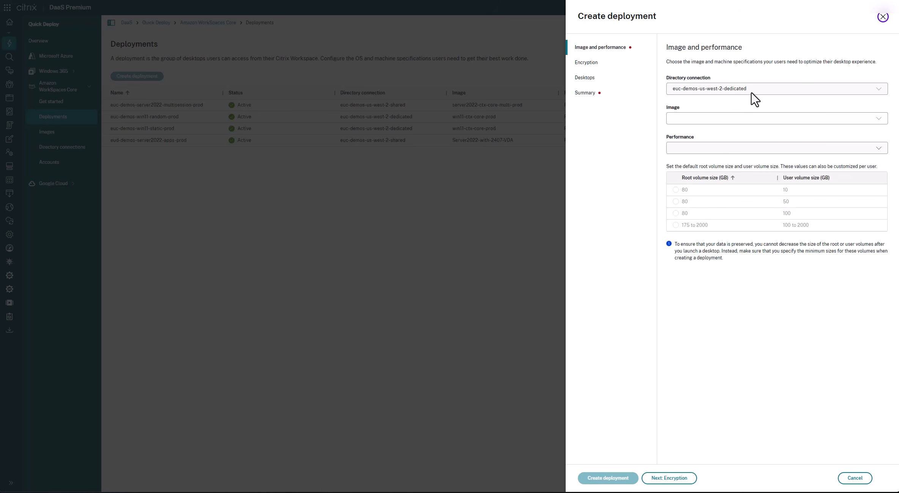
Step: Configure the deployment with directory connection VideoDemo, the multi-session video-demo-image, and Power performance with 4 vCPU and 16 GB
left_click(750, 91)
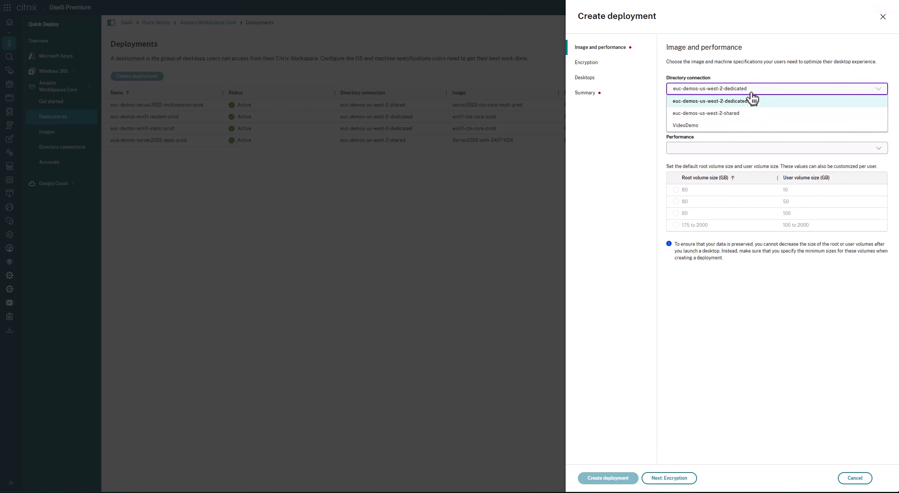
left_click(685, 127)
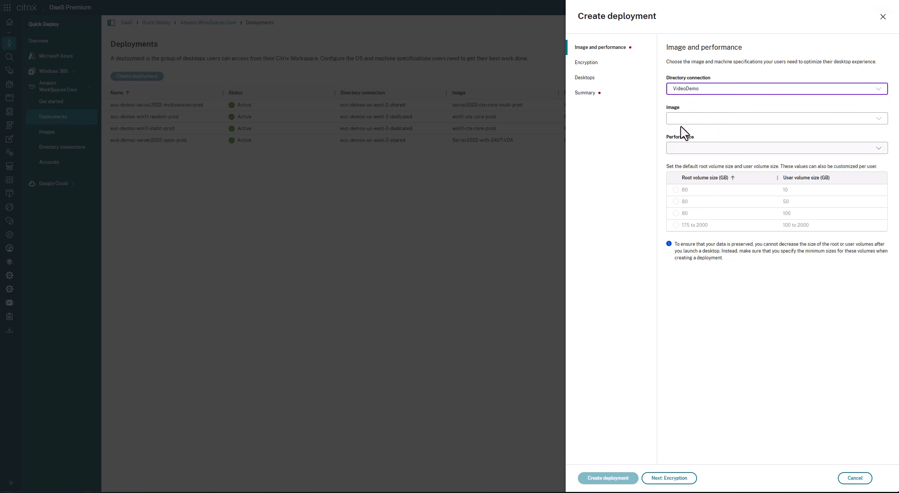
left_click(724, 120)
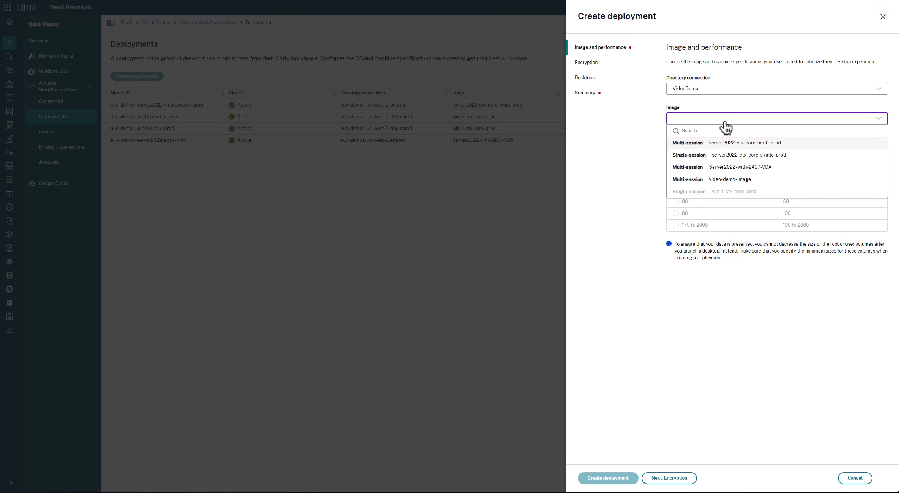
left_click(723, 182)
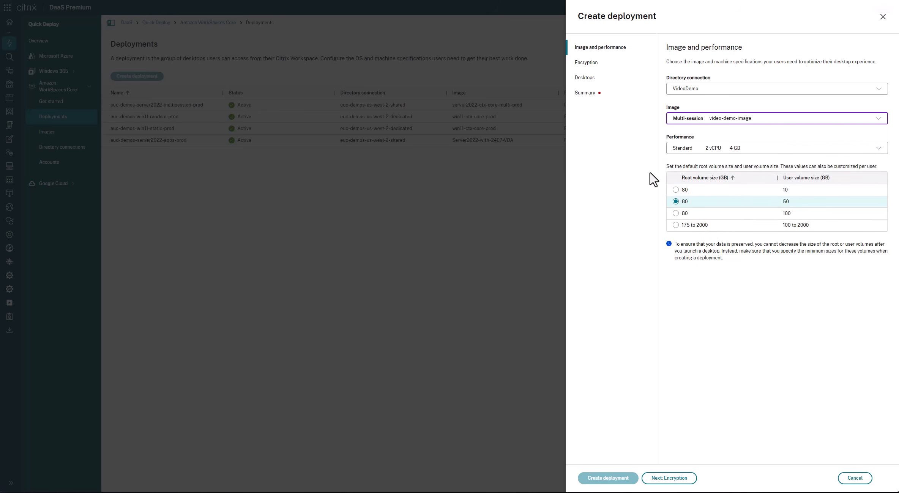
left_click(684, 149)
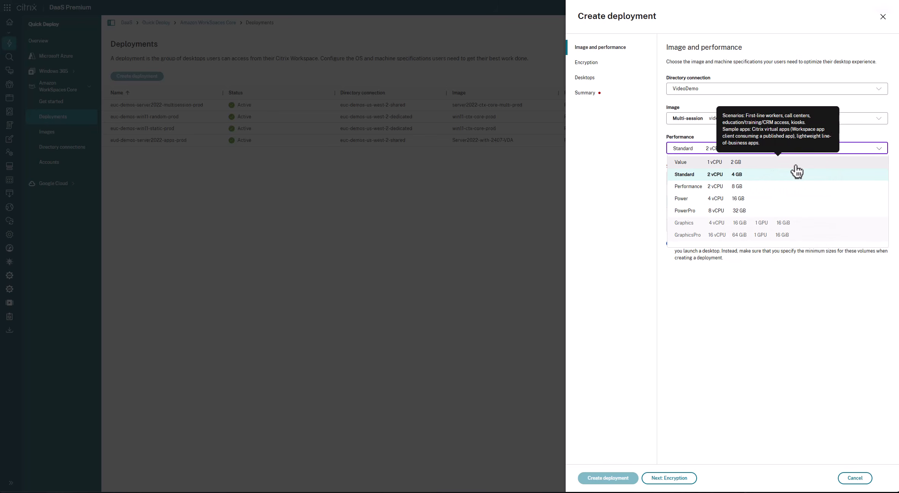
left_click(743, 202)
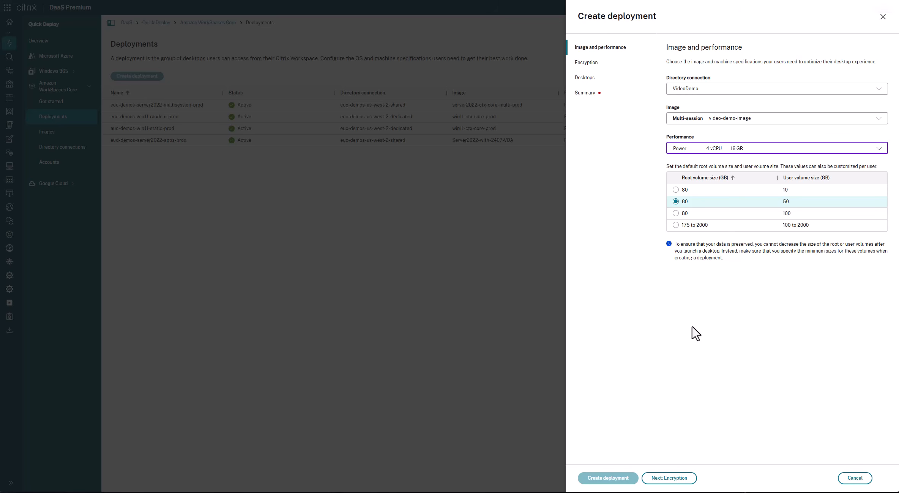
Step: Enable volume encryption for the deployment using an AWS managed KMS key
left_click(669, 479)
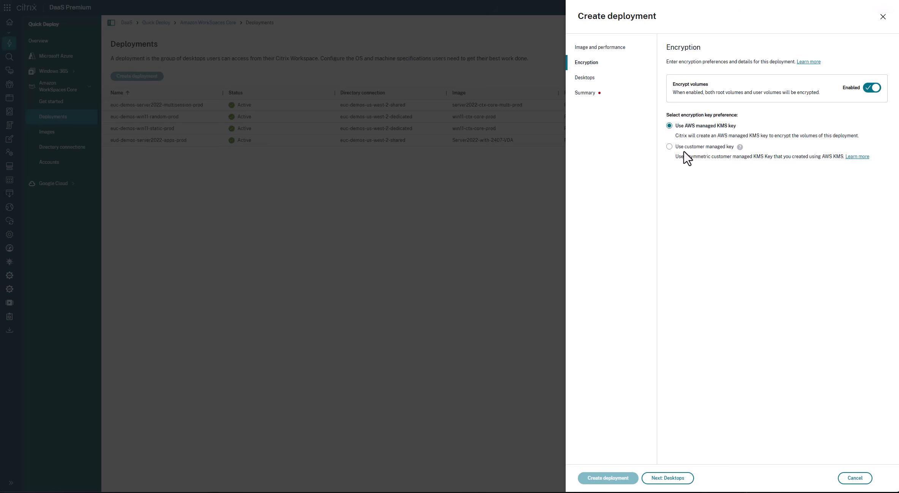
left_click(669, 147)
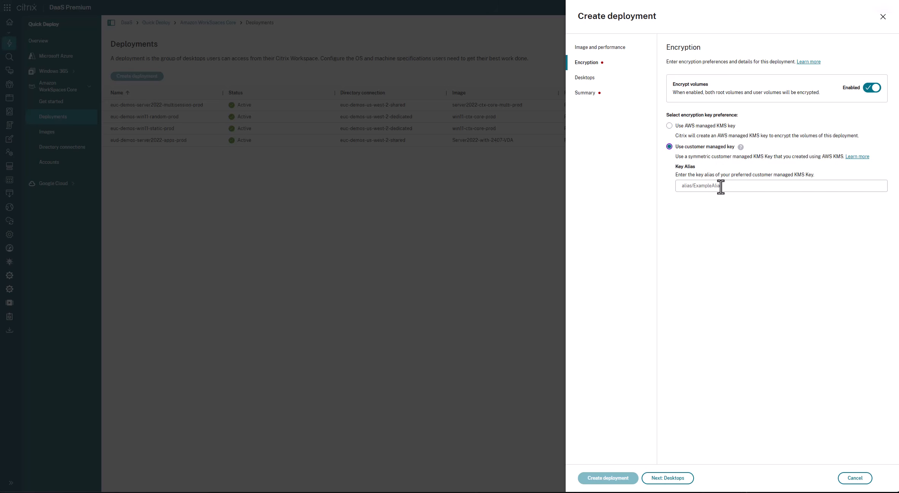
left_click(668, 126)
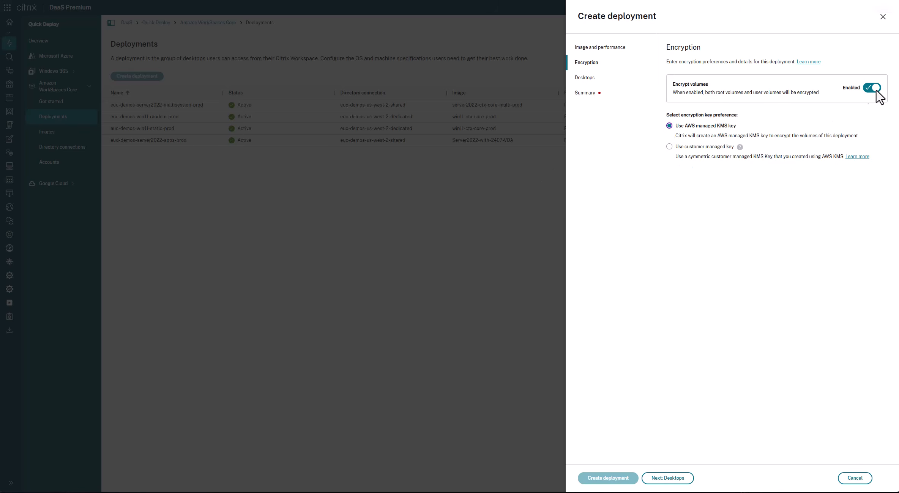
left_click(674, 478)
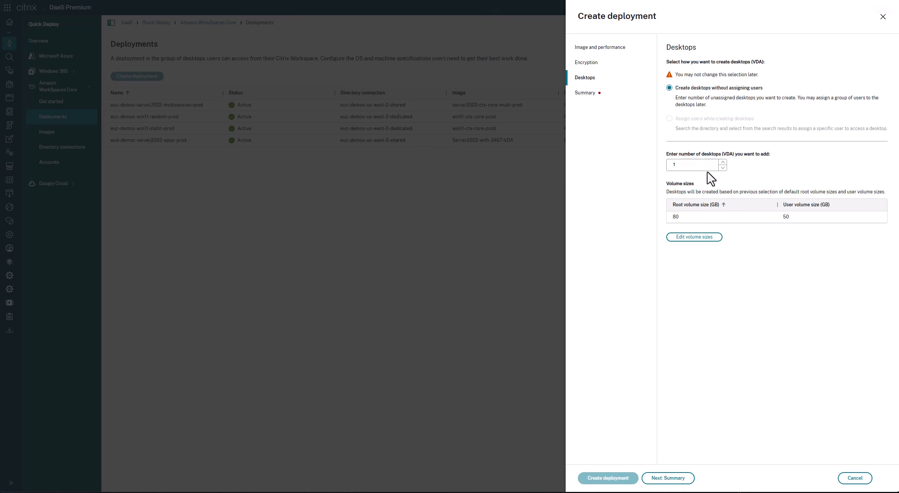
Step: Set the number of unassigned desktops to add to 2 and proceed to the summary
left_click(723, 167)
left_click(721, 162)
left_click(668, 479)
Step: Name the deployment Video-Demo-Desktops and create it
left_click(716, 93)
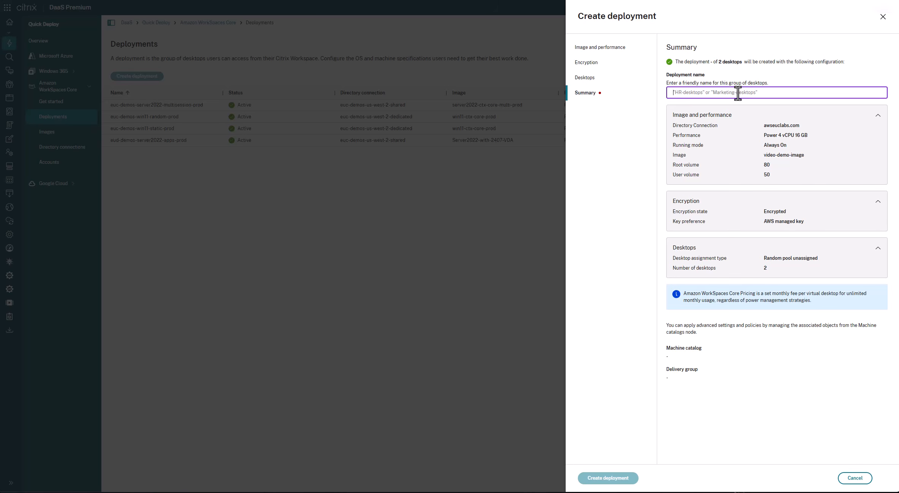
type("Video-Demo-Desktops")
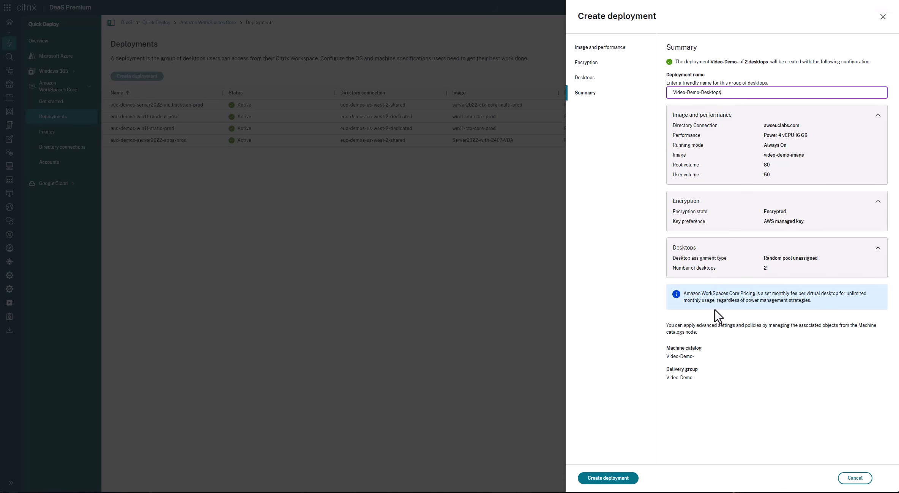
left_click(601, 482)
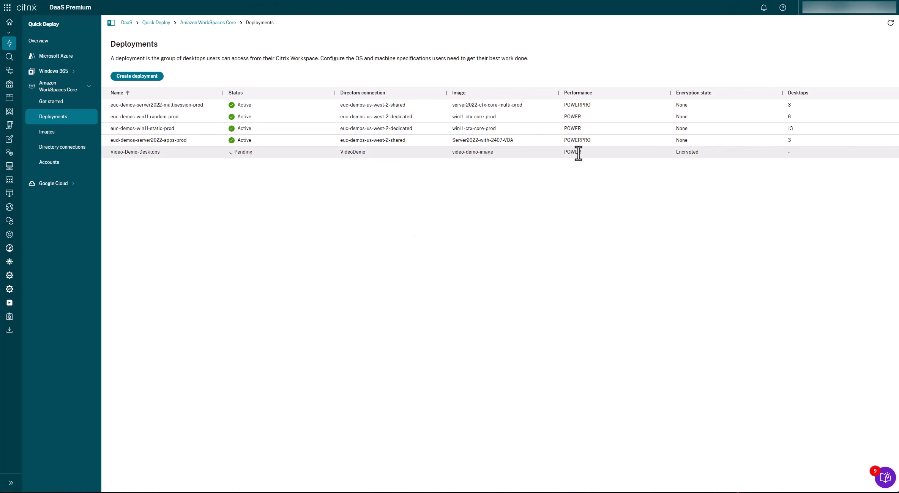
Step: Review the desktops, applications, users and configuration of the Video-Demo-Desktops deployment, and close its details
left_click(155, 153)
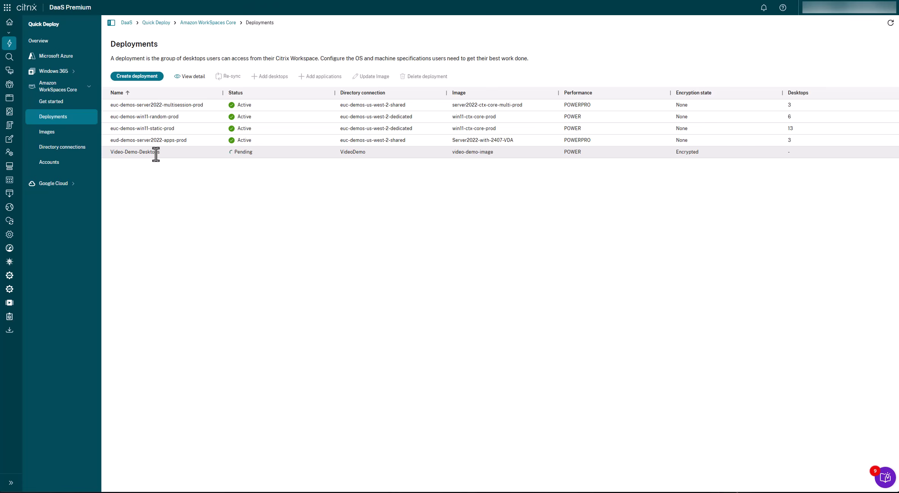
left_click(188, 77)
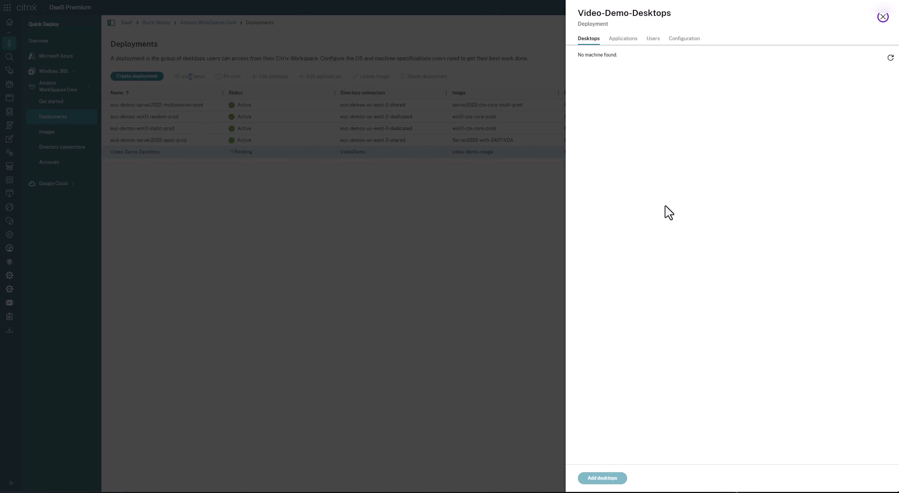
left_click(624, 40)
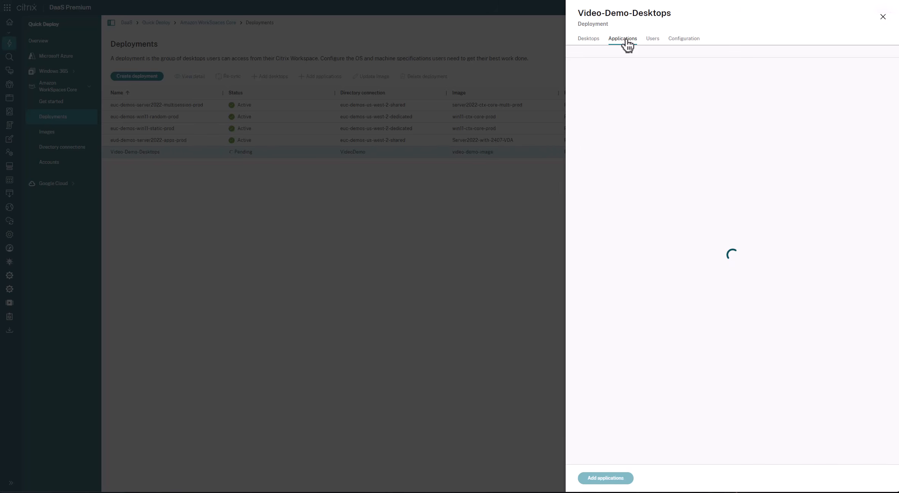
left_click(651, 40)
left_click(685, 40)
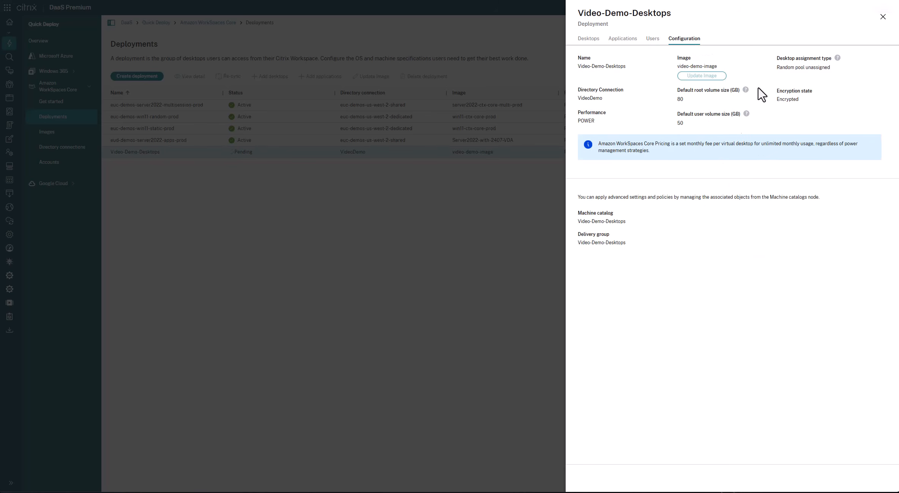
left_click(882, 17)
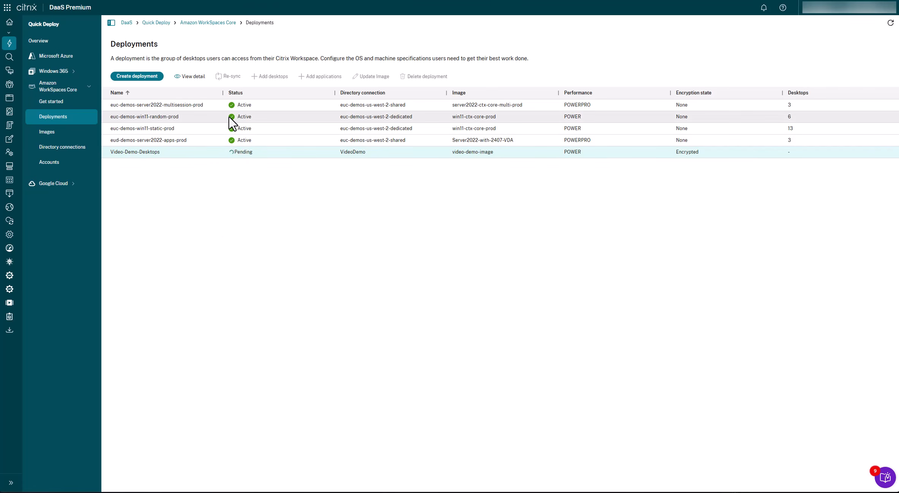
Step: View the desktops and applications of the euc-demos-server2022-multisession-prod deployment
left_click(194, 106)
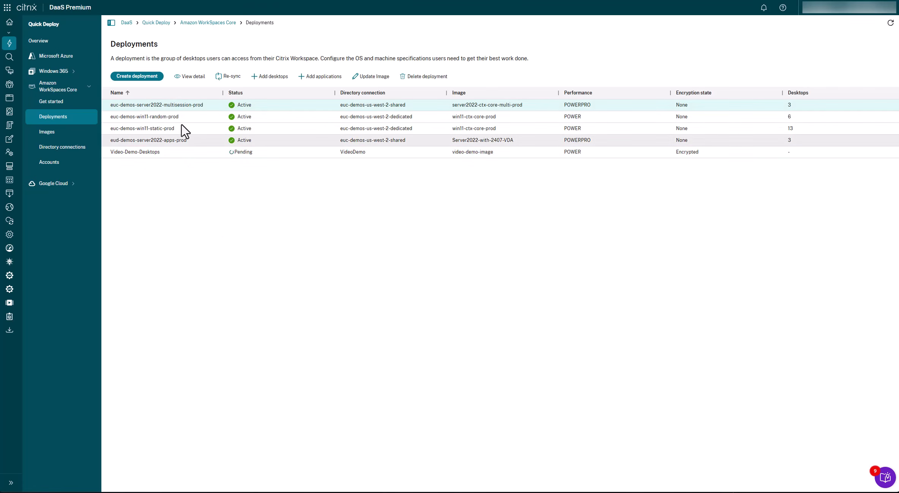
left_click(190, 77)
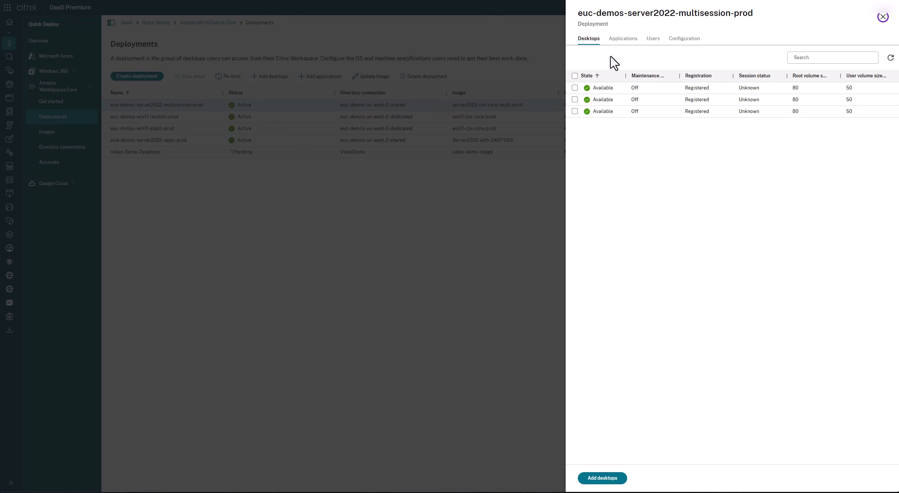
left_click(615, 40)
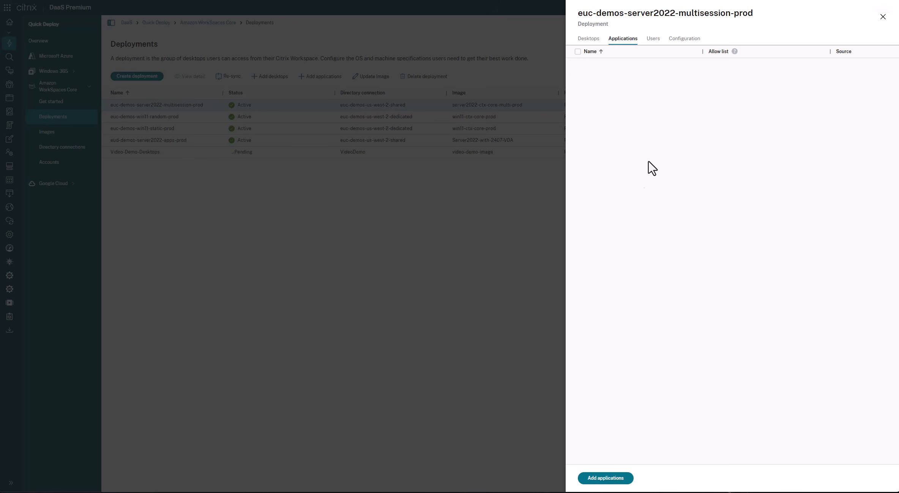
Step: Try adding Firefox and Microsoft Edge to the deployment from the Start menu applications, and cancel the addition
left_click(598, 479)
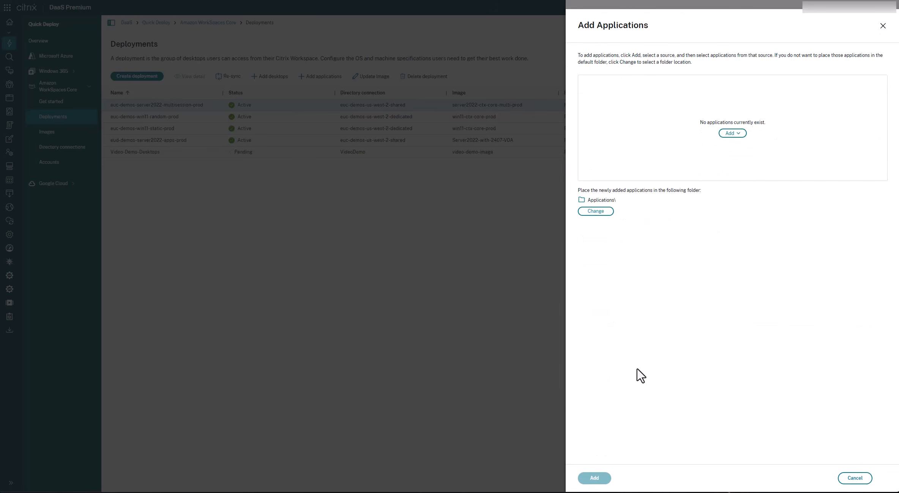
left_click(732, 133)
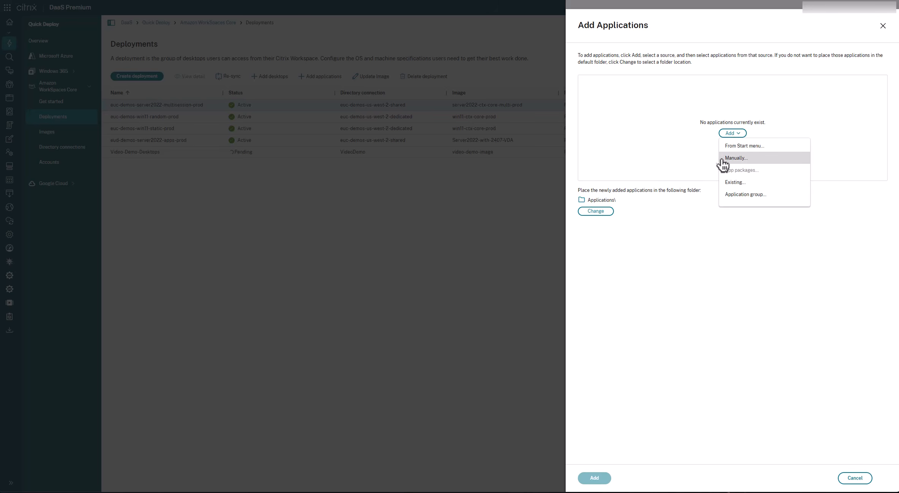
left_click(746, 146)
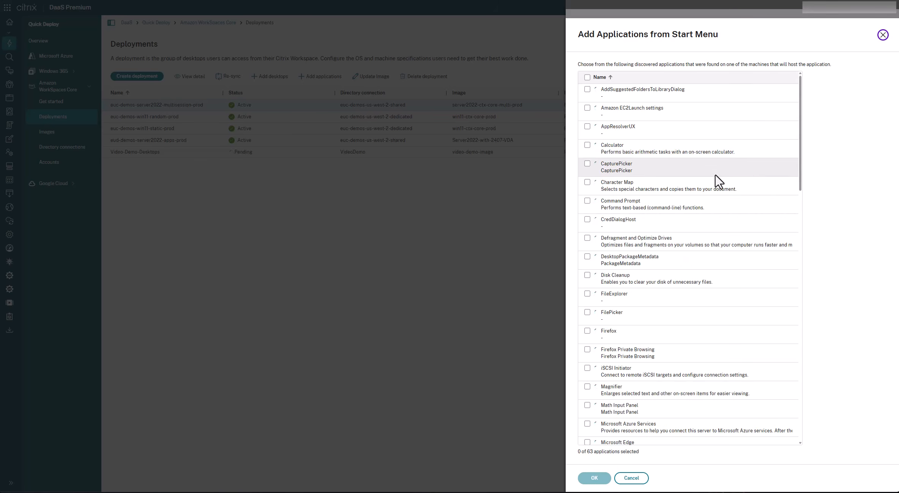
left_click(587, 331)
scroll(659, 323, "down", 1)
left_click(587, 405)
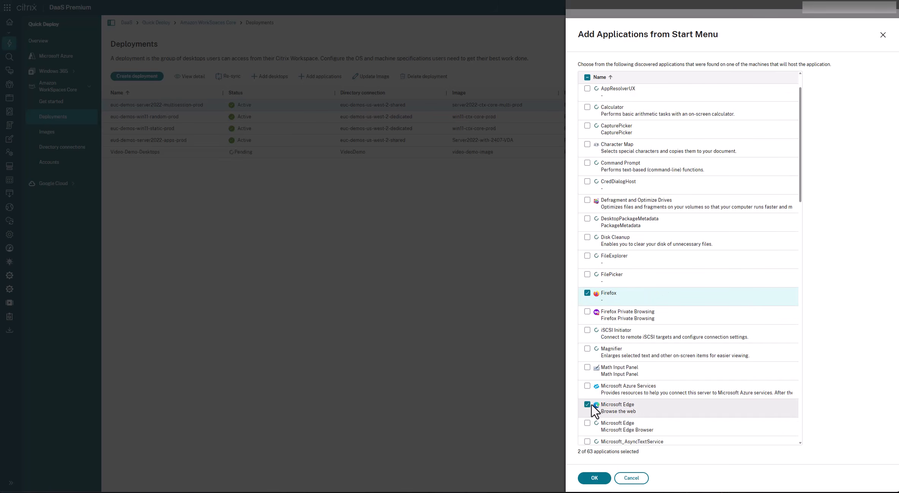
left_click(592, 480)
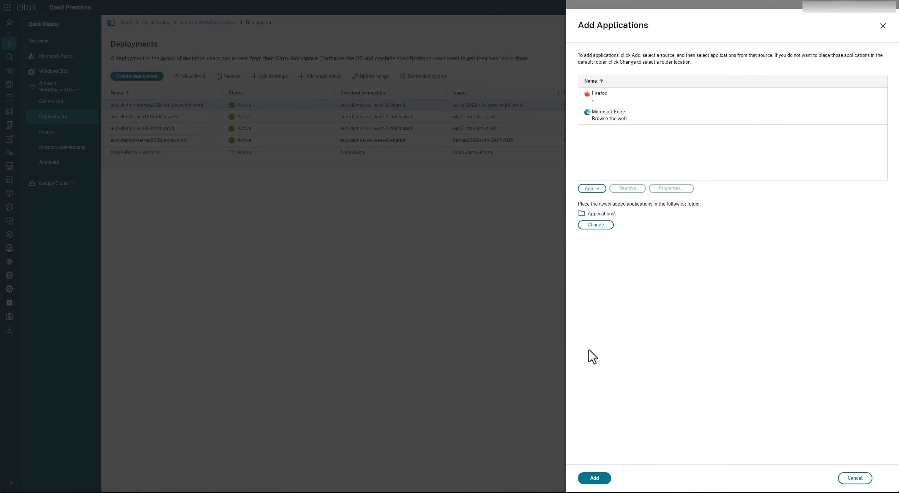
left_click(853, 480)
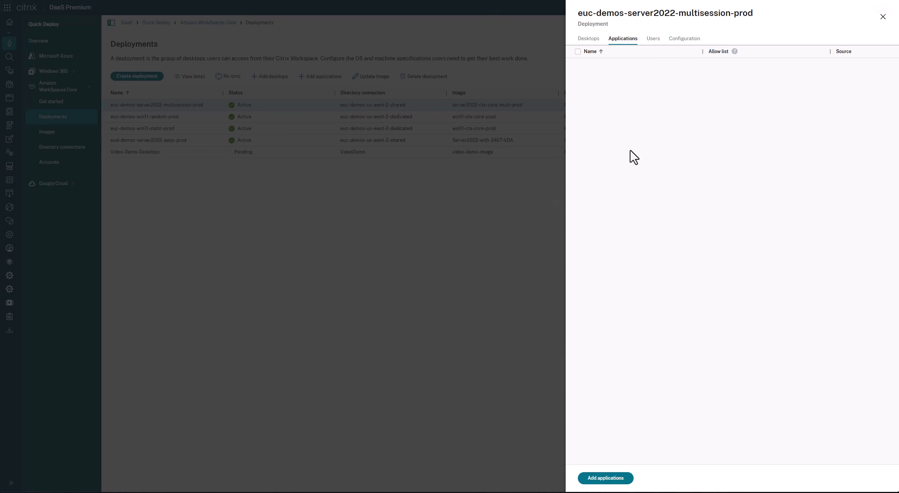
Step: View the configuration of the euc-demos-server2022-multisession-prod deployment and close its details
left_click_drag(674, 39, 677, 40)
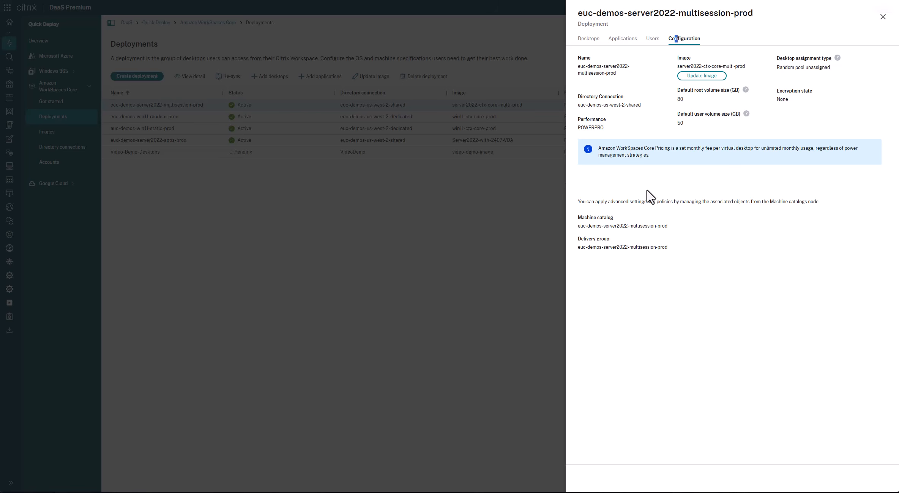
left_click(882, 17)
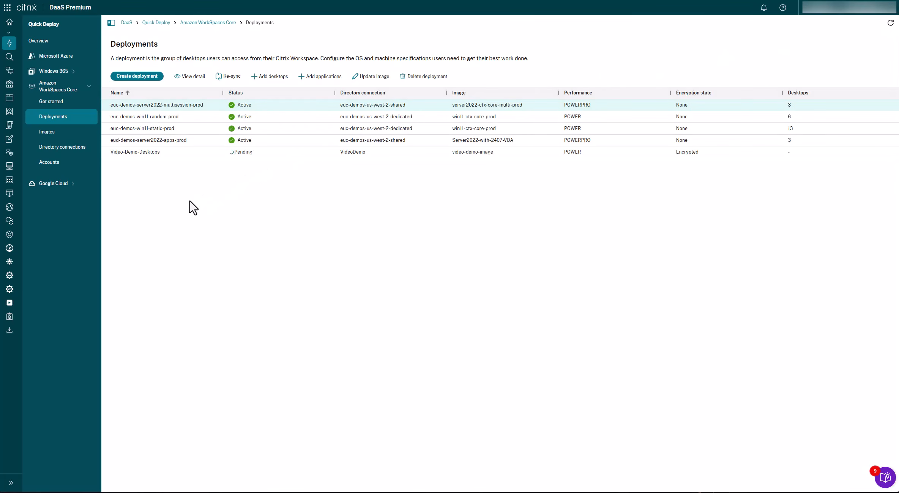
Step: View the desktops of the euc-demos-win11-random-prod deployment and close its details
left_click(155, 116)
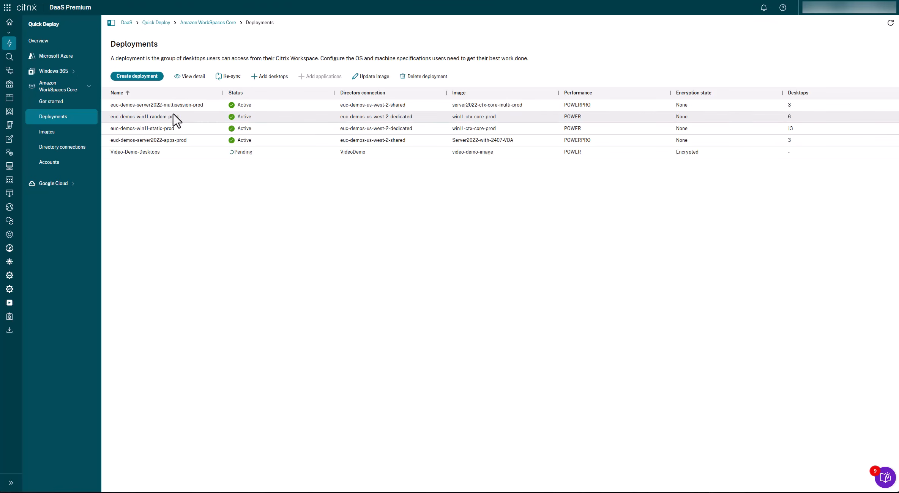
left_click(188, 77)
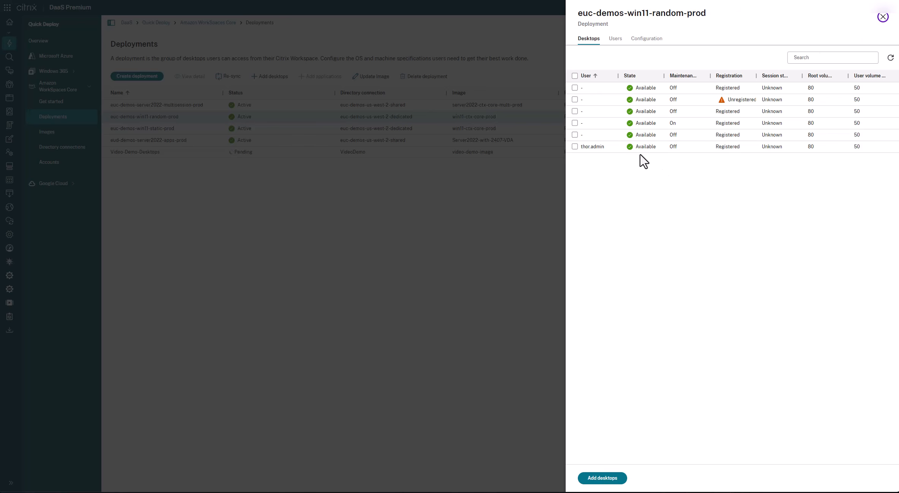
left_click(882, 17)
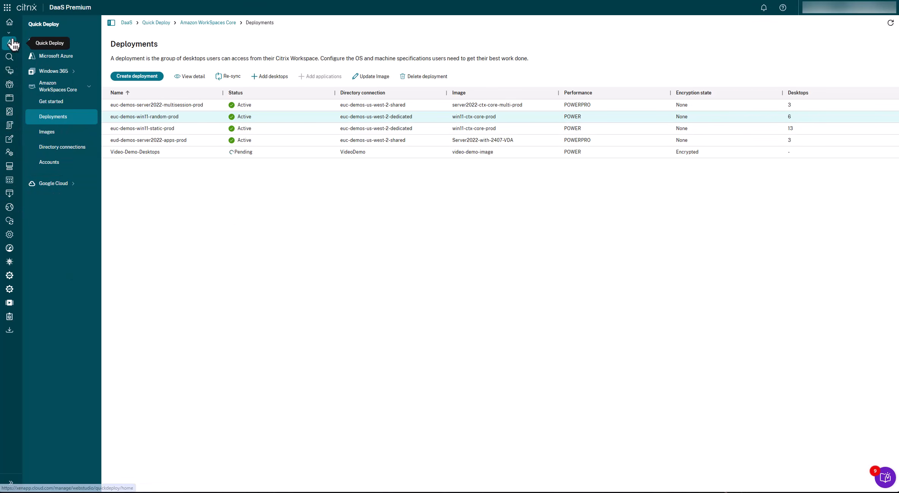
Step: View the machine catalogs and the delivery groups of the DaaS site
left_click(10, 22)
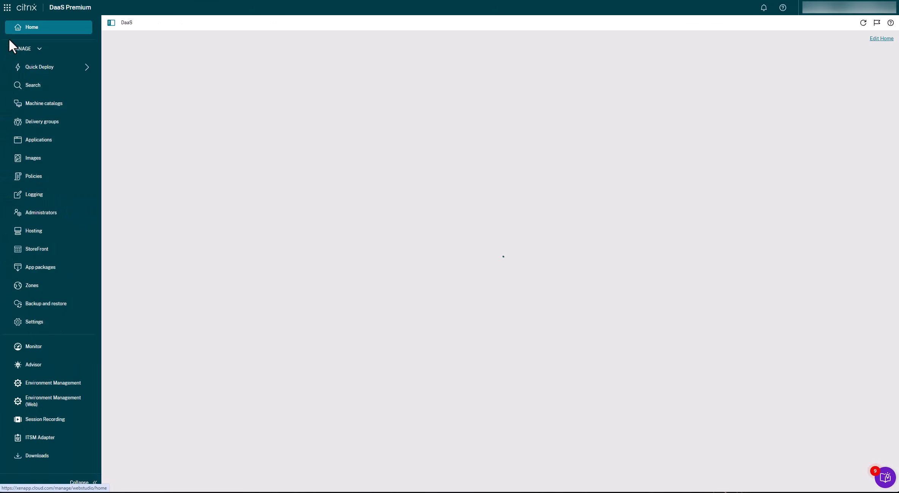
left_click(37, 104)
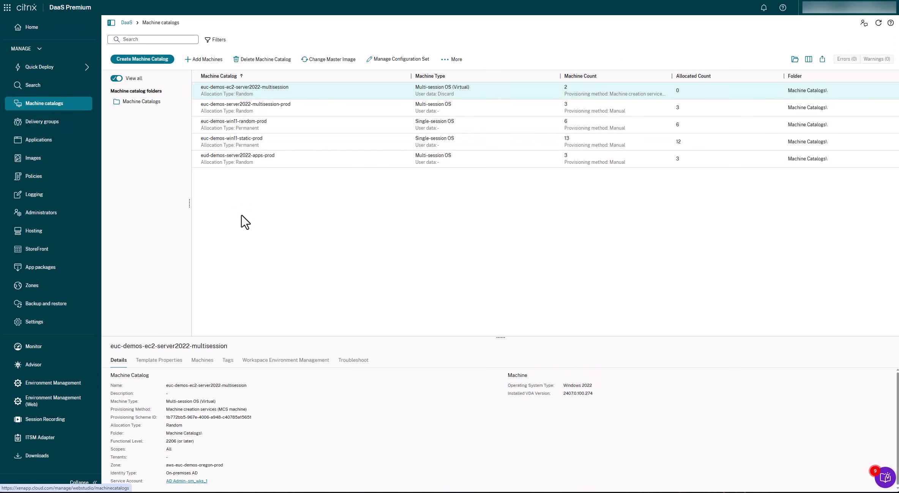
left_click(37, 123)
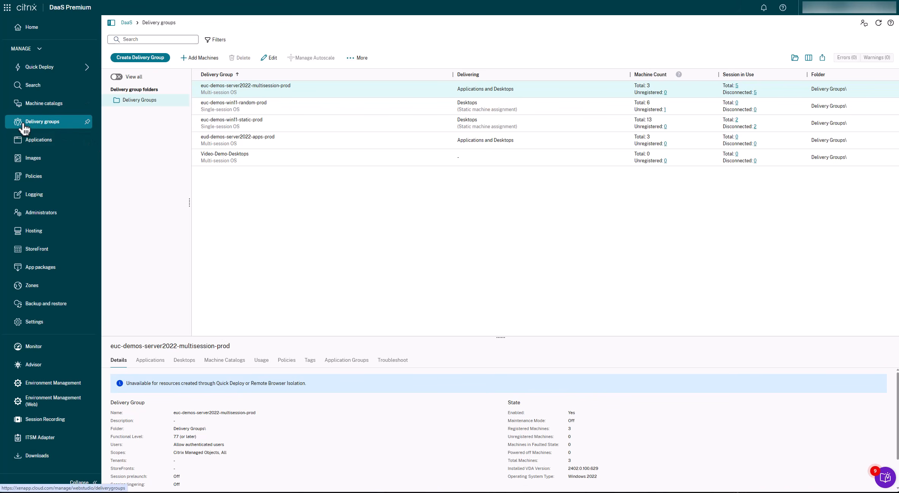
Step: Review the user and application lingering settings of the euc-demos-server2022-multisession-prod delivery group, and cancel editing
left_click(270, 58)
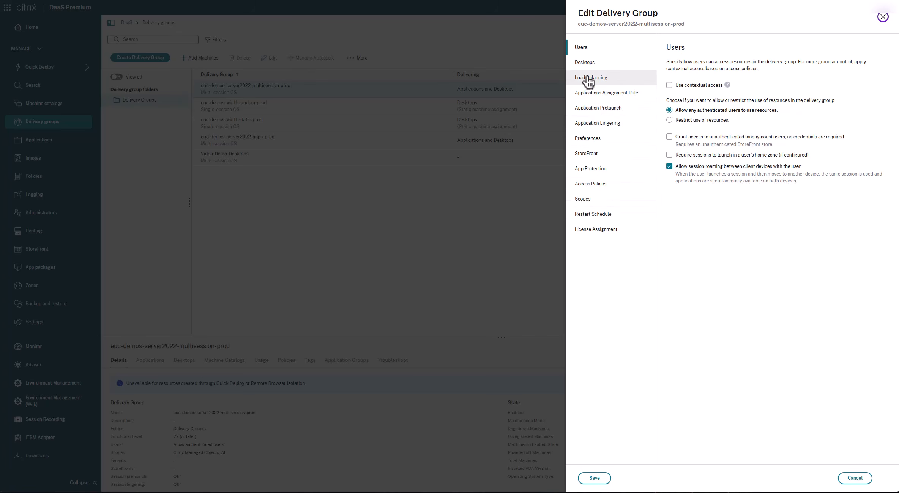
left_click(594, 128)
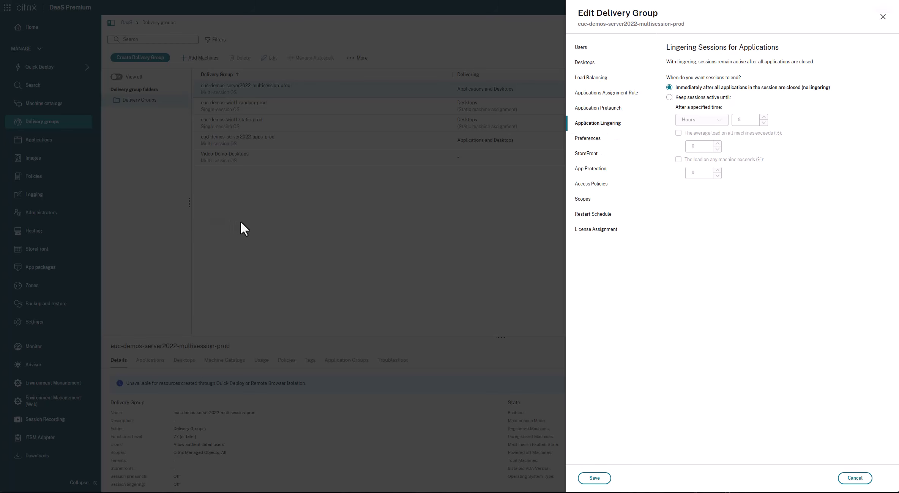
left_click(848, 479)
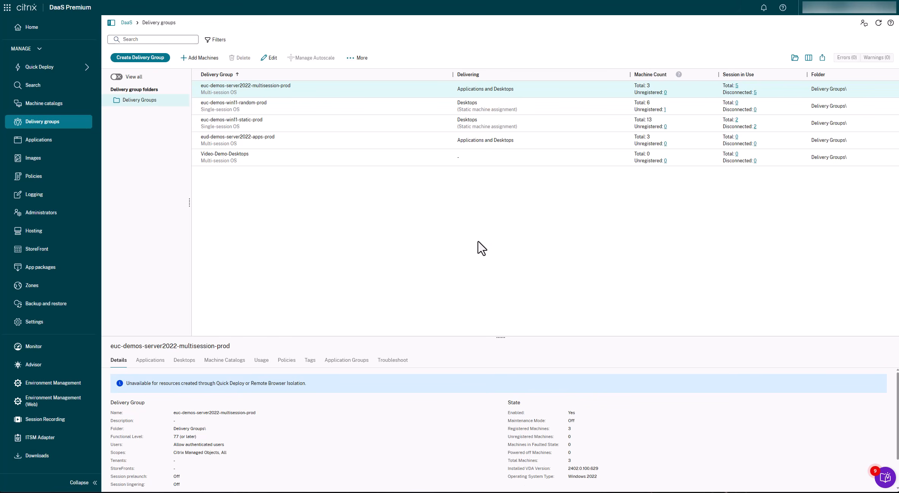
Step: Review the settings and delivery group assignments of the AWS EUC Demos Policy, and cancel editing
left_click(27, 182)
left_click(332, 89)
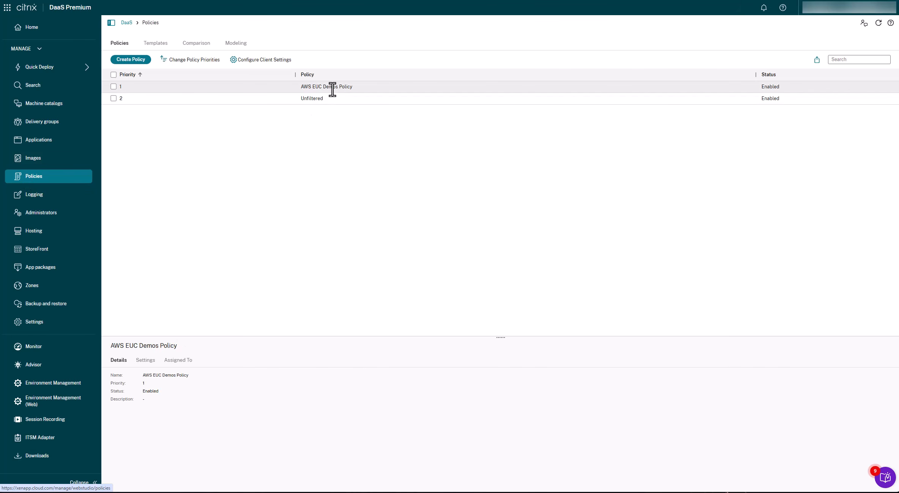
left_click(246, 60)
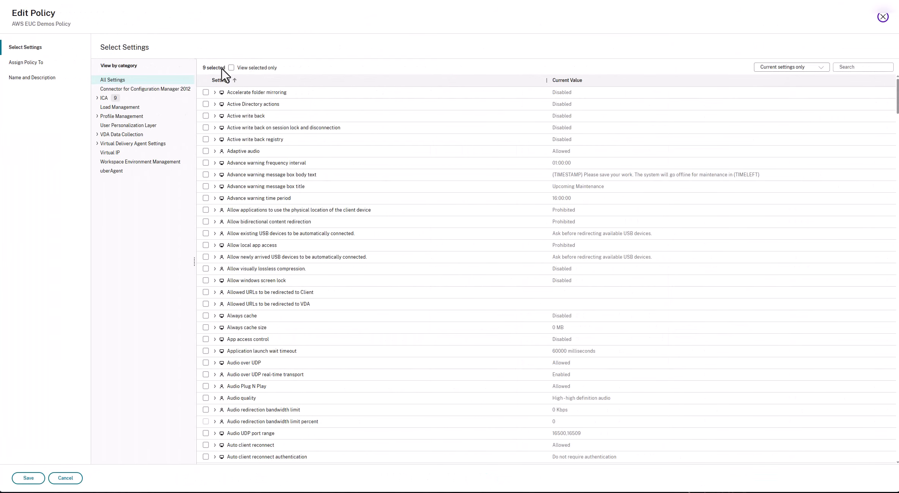
left_click(19, 63)
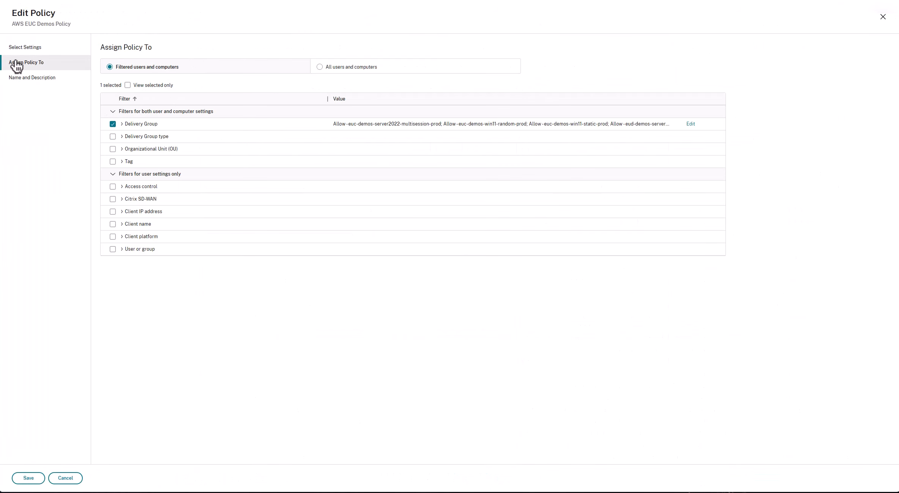
left_click(123, 127)
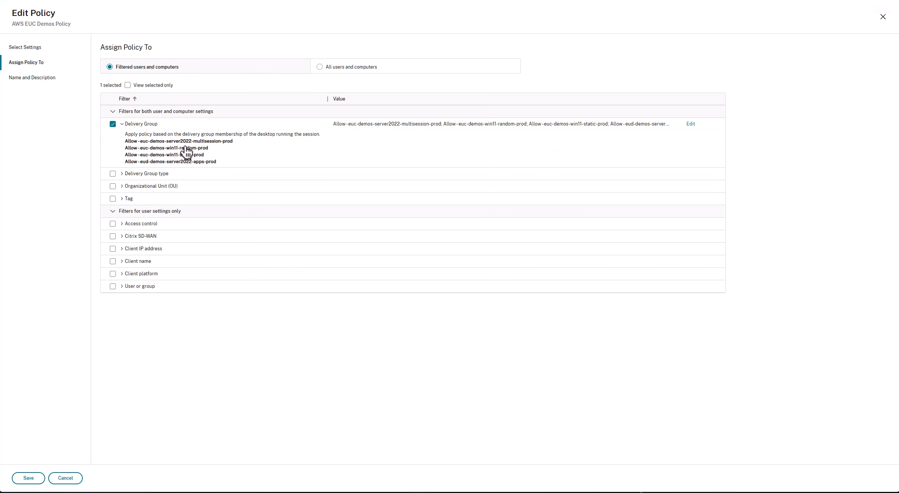
left_click(65, 480)
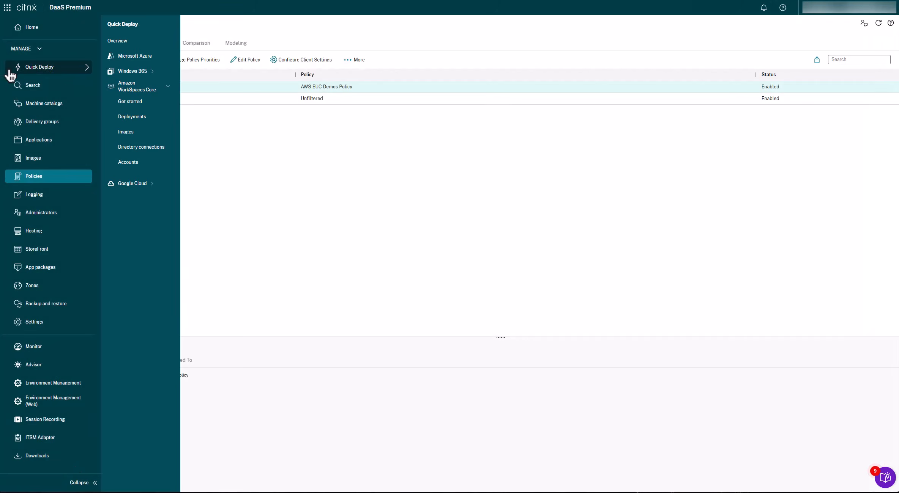
Step: Return to the Amazon WorkSpaces Core deployments and view the desktops of the Video-Demo-Desktops deployment
mouse_move(46, 68)
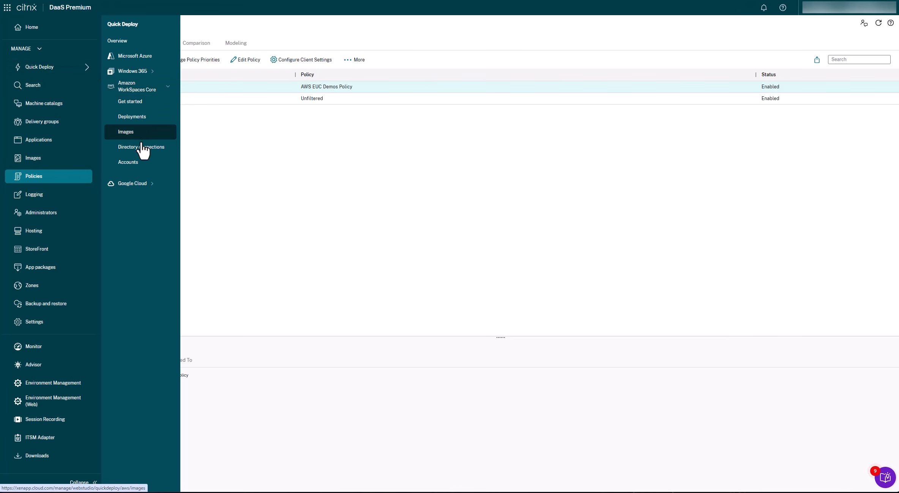
left_click(129, 117)
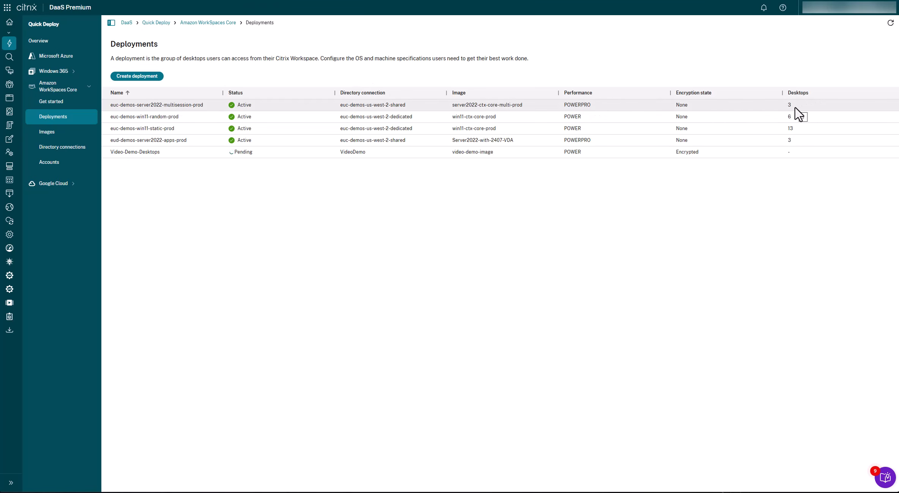
left_click(131, 107)
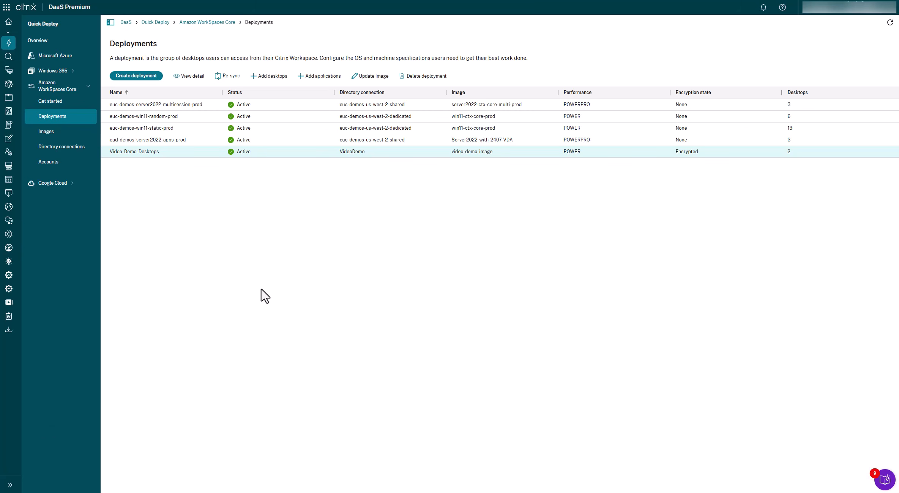
left_click(186, 77)
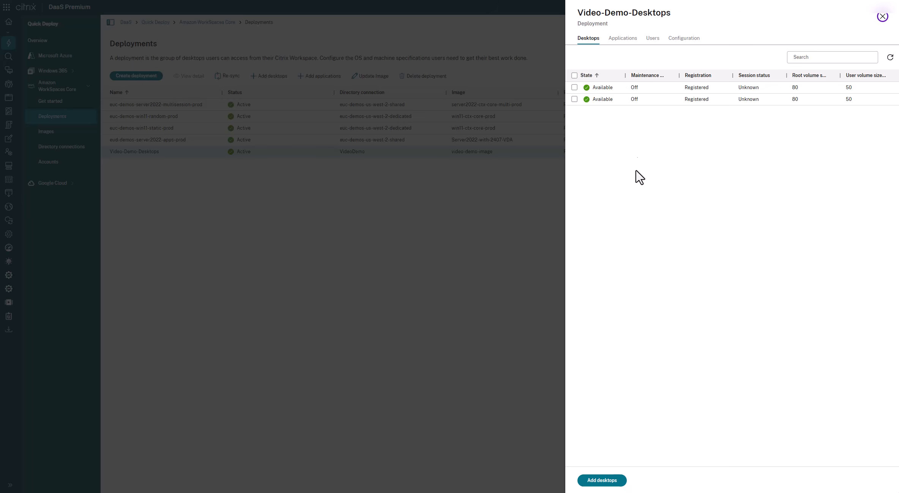
Step: Add the on-premises Active Directory demo user found by searching for names starting with "aaad" to the Video-Demo-Desktops deployment
left_click(654, 39)
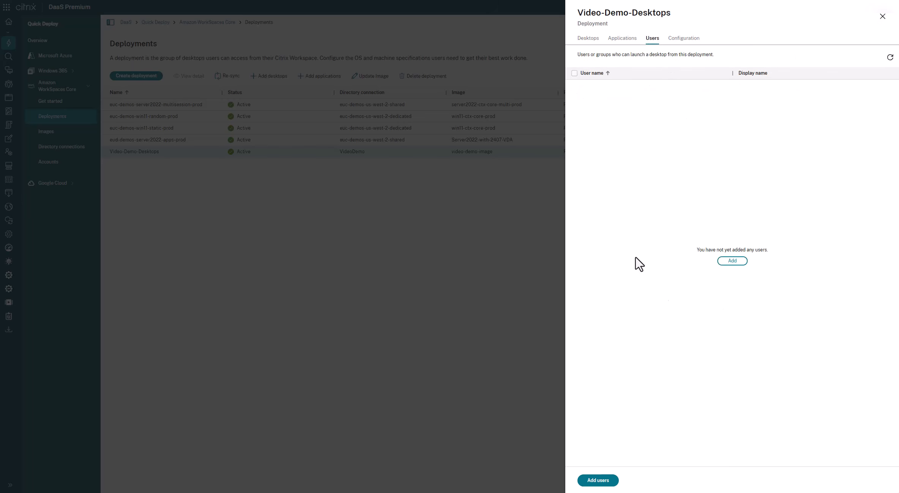
left_click(731, 262)
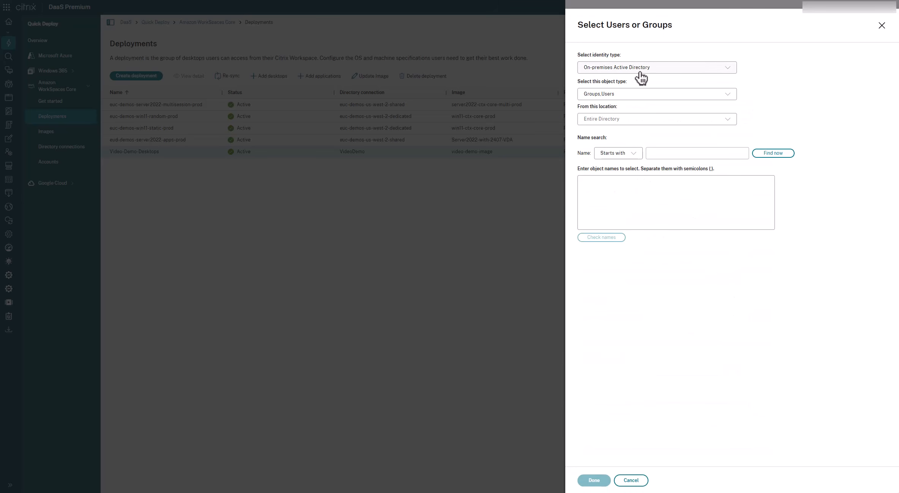
left_click(667, 153)
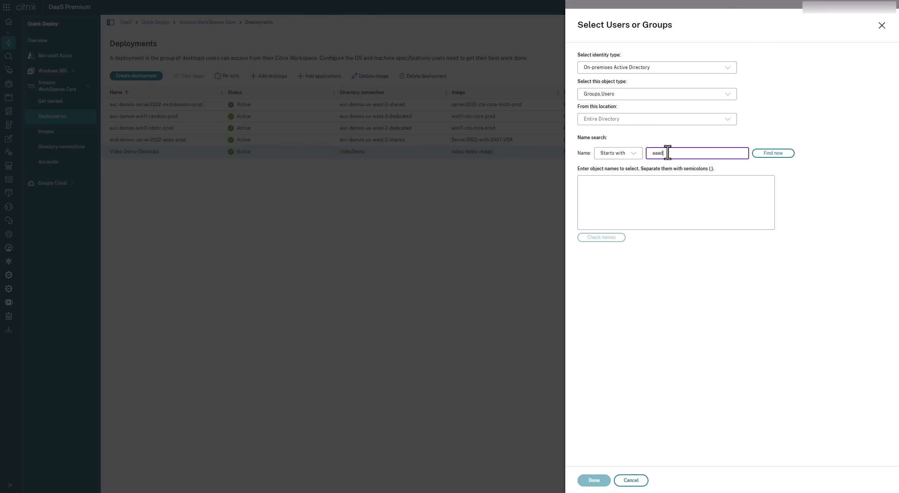
left_click(776, 155)
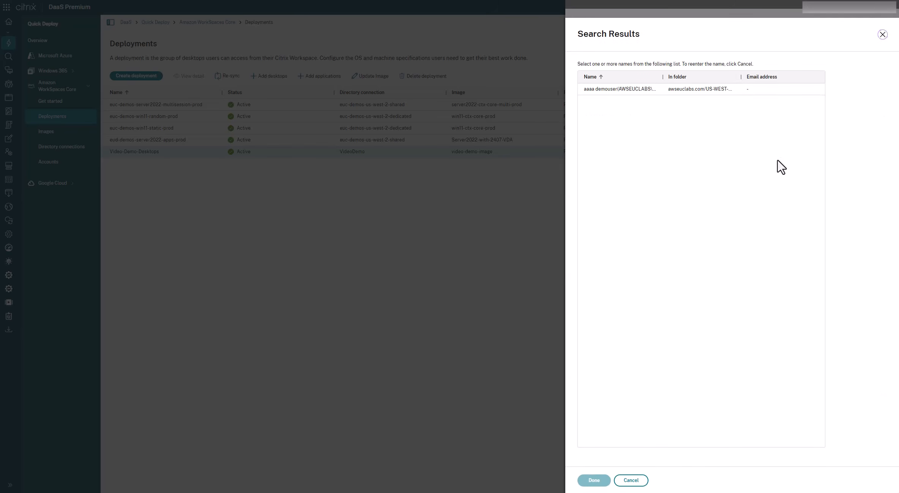
left_click(603, 89)
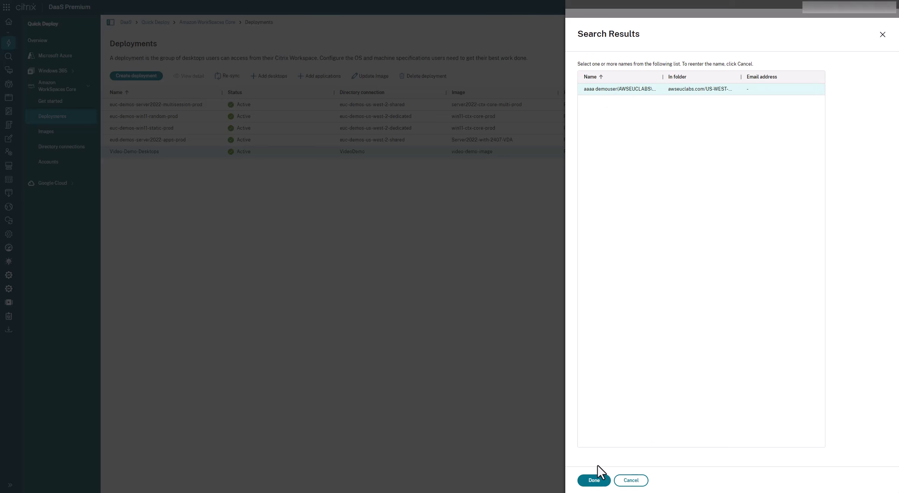
left_click(592, 480)
left_click(592, 480)
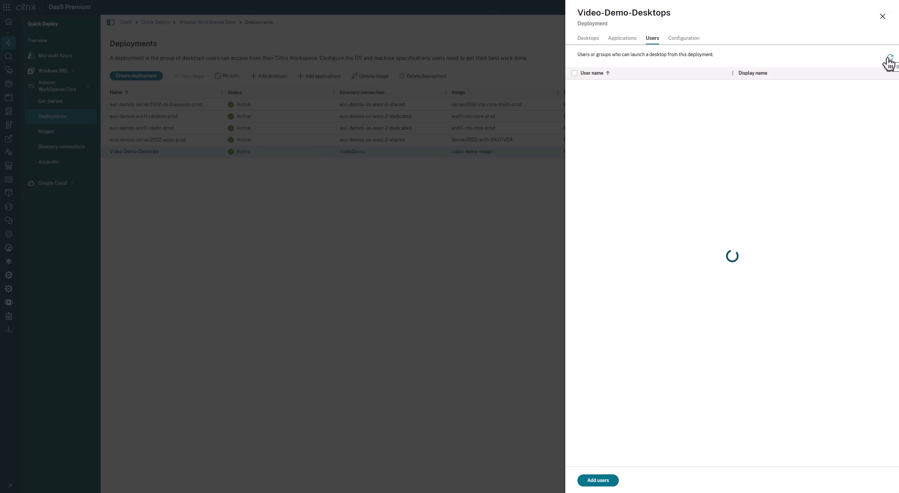
Step: Try adding the Domain Users group to the deployment by searching for "domain users", and cancel the addition
left_click(599, 481)
left_click(657, 154)
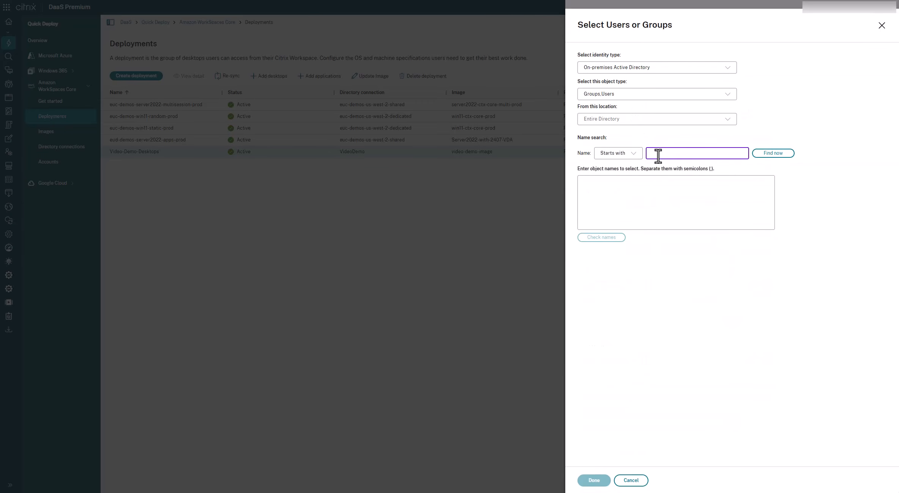
left_click(755, 155)
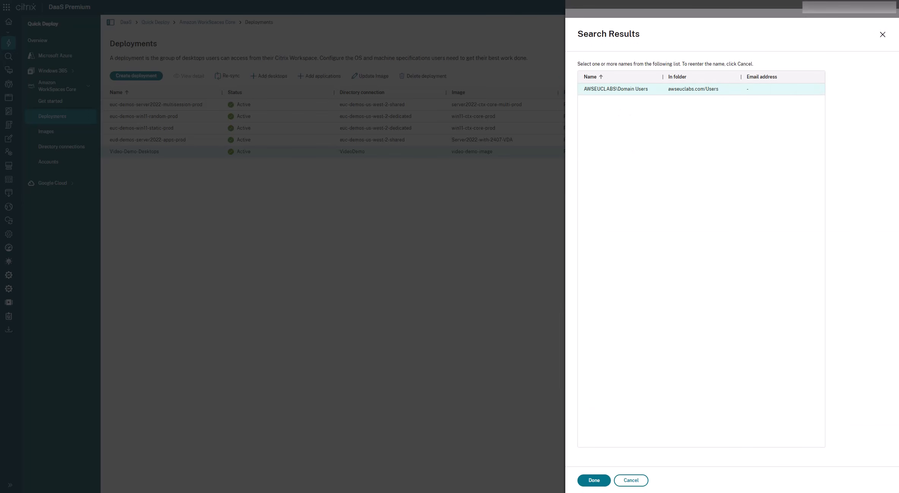
left_click(632, 482)
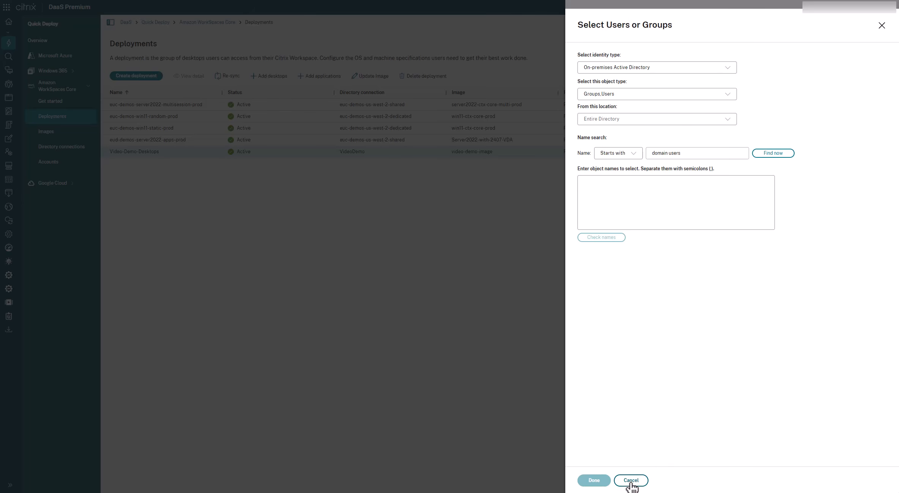
left_click(630, 481)
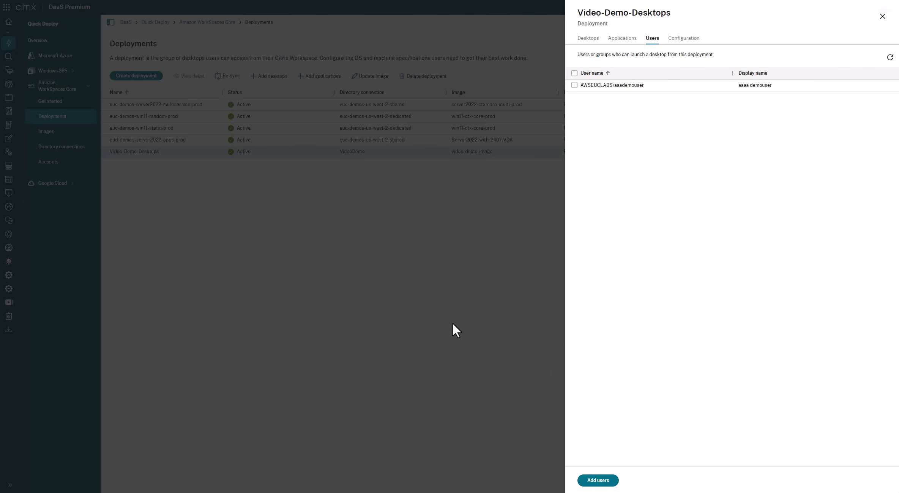